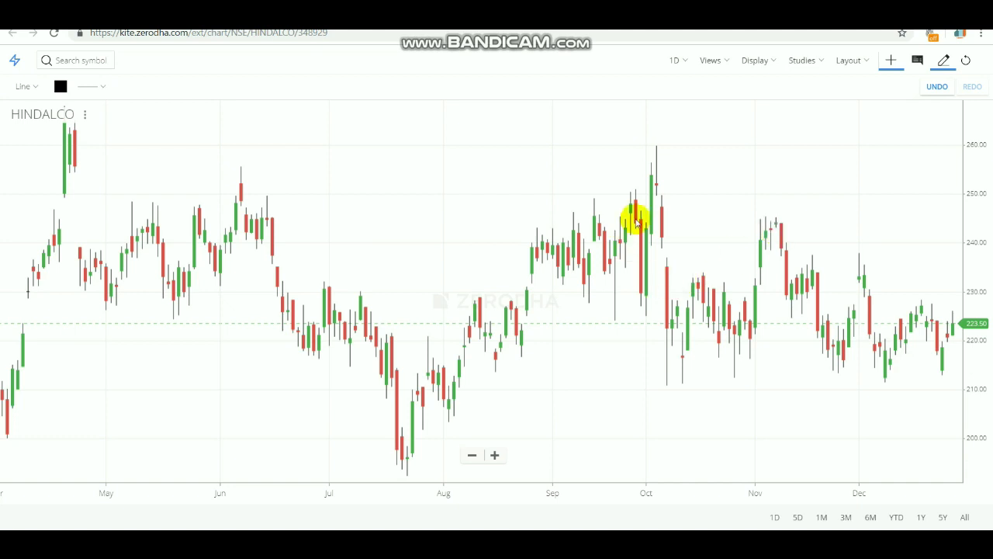
# Keep HINDALCO on daily candles and add Supertrend with period 7 and multiplier 3.
pyautogui.click(681, 62)
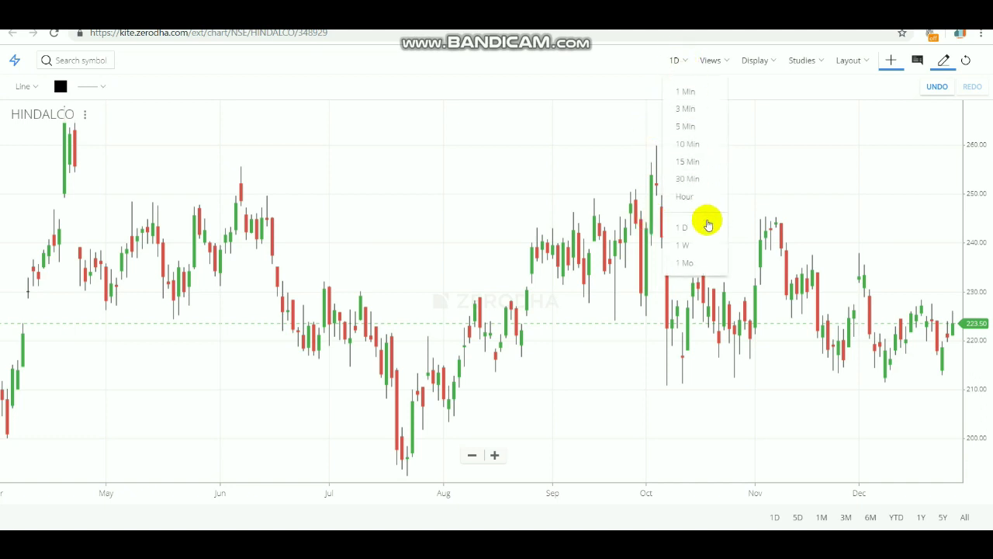
pyautogui.click(596, 190)
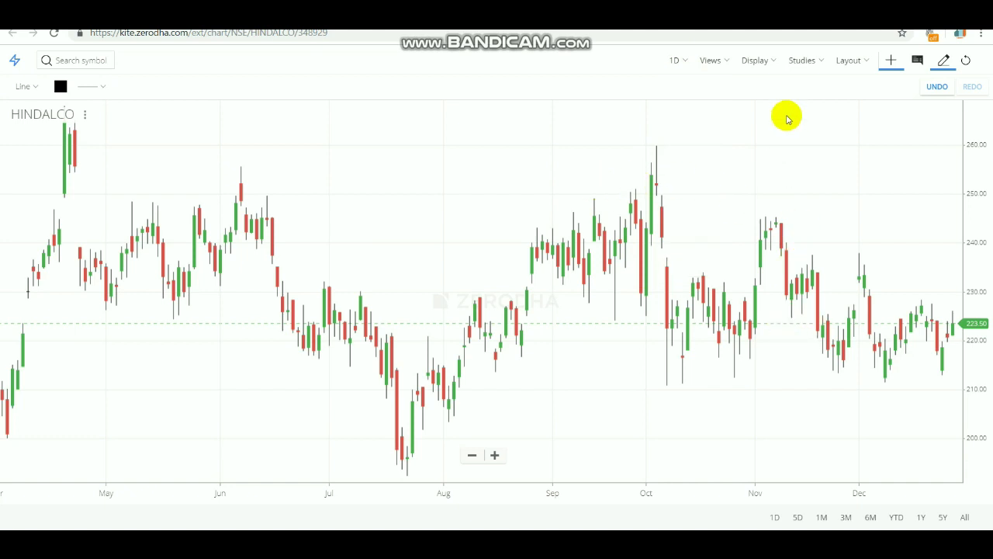
pyautogui.click(809, 62)
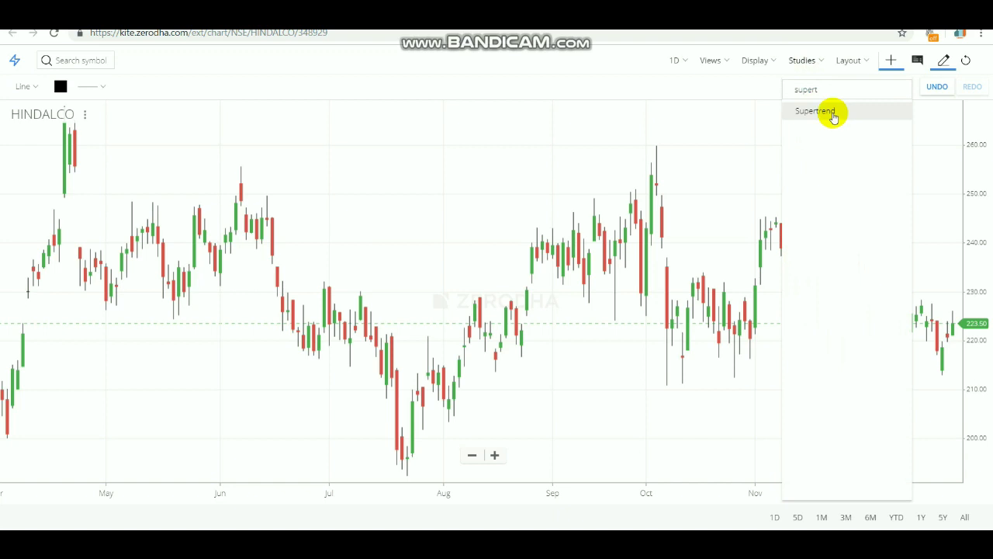
pyautogui.click(833, 114)
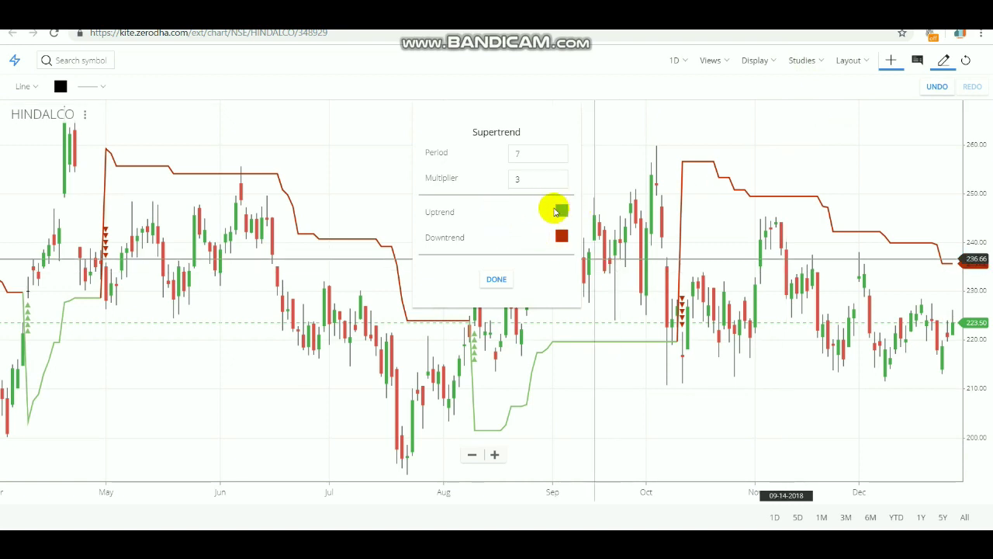
pyautogui.click(496, 281)
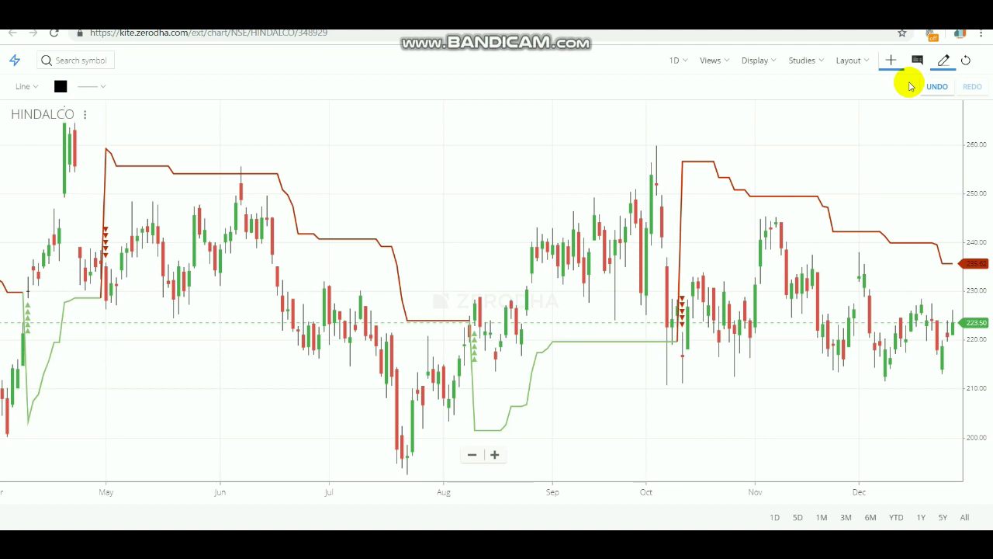
# Measure the 5.30 (2.4%) one-bar move on HINDALCO's October 12 daily candle.
pyautogui.click(687, 342)
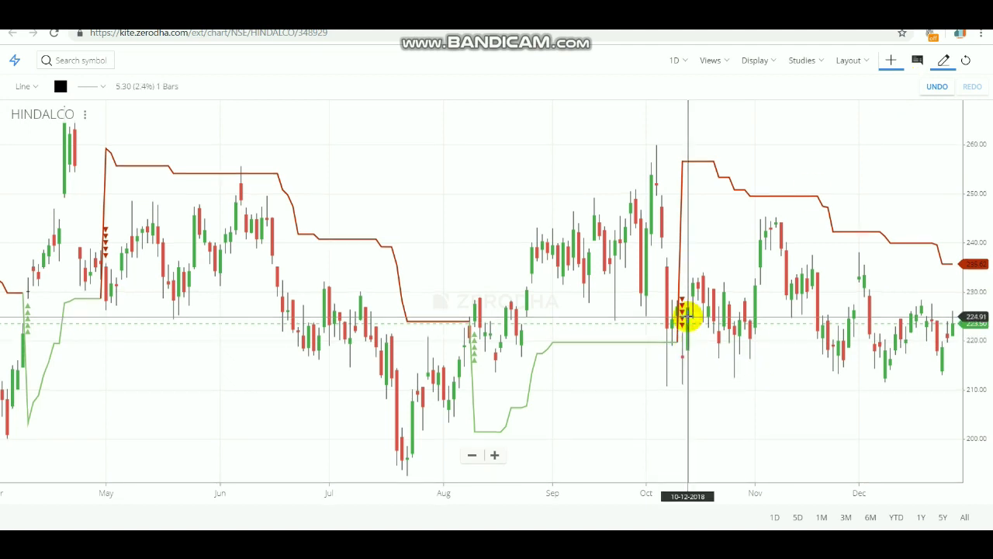
pyautogui.click(687, 317)
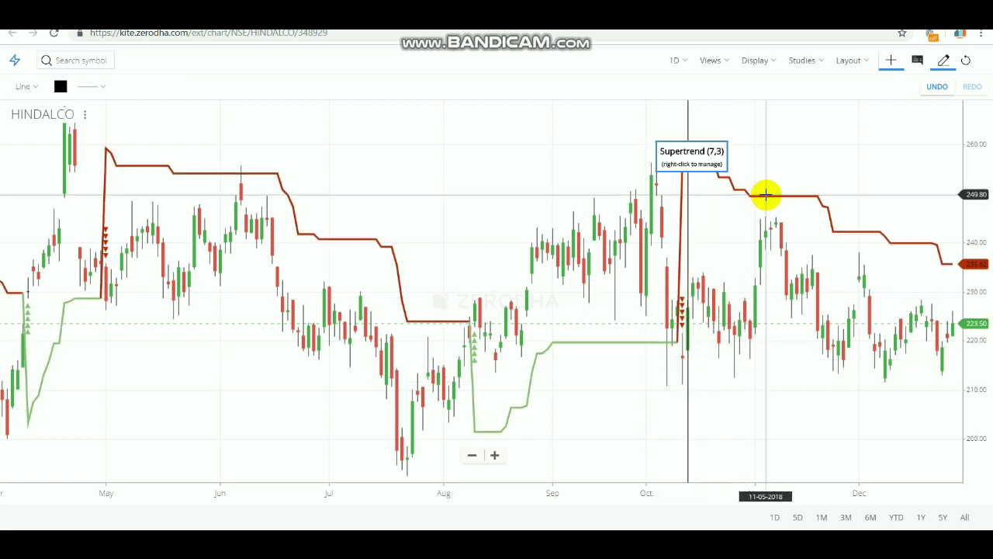
pyautogui.click(689, 59)
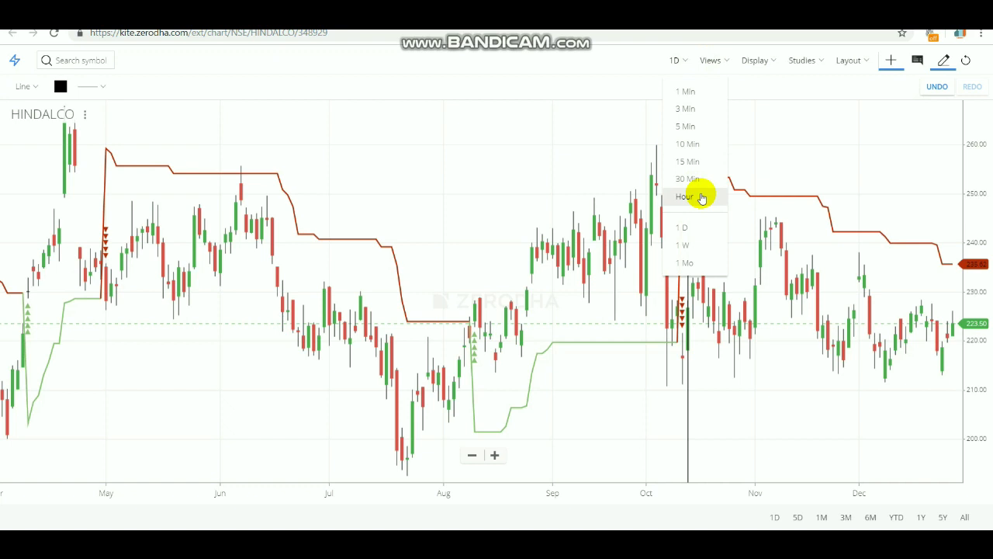
# Switch HINDALCO to hourly candles and pan back to early October through mid November.
pyautogui.click(701, 197)
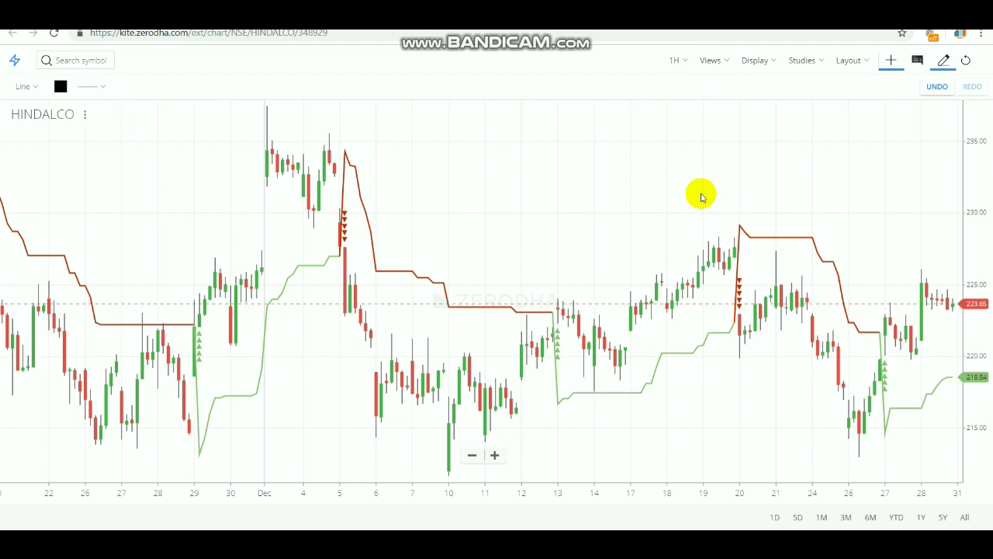
pyautogui.moveTo(614, 184); pyautogui.dragTo(825, 174)
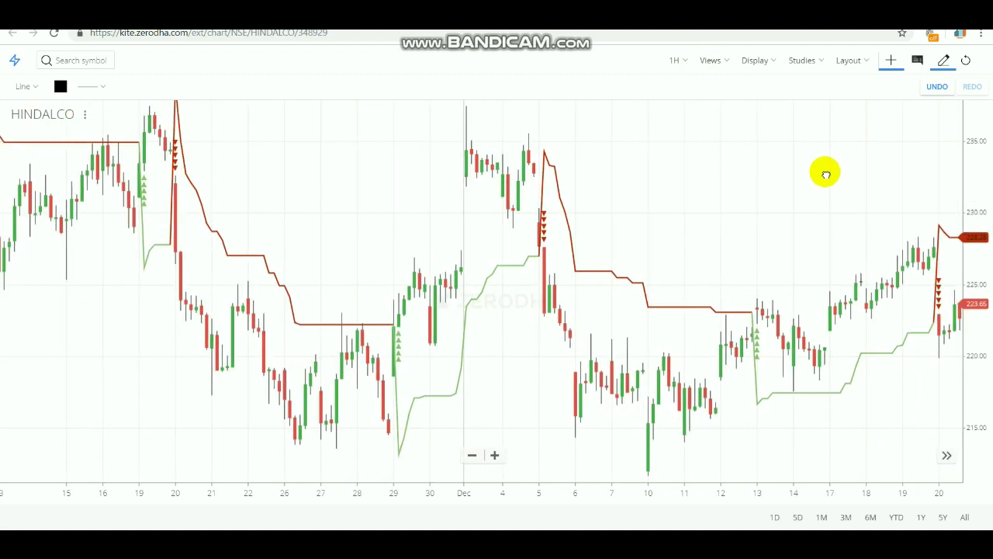
pyautogui.moveTo(537, 260); pyautogui.dragTo(727, 264)
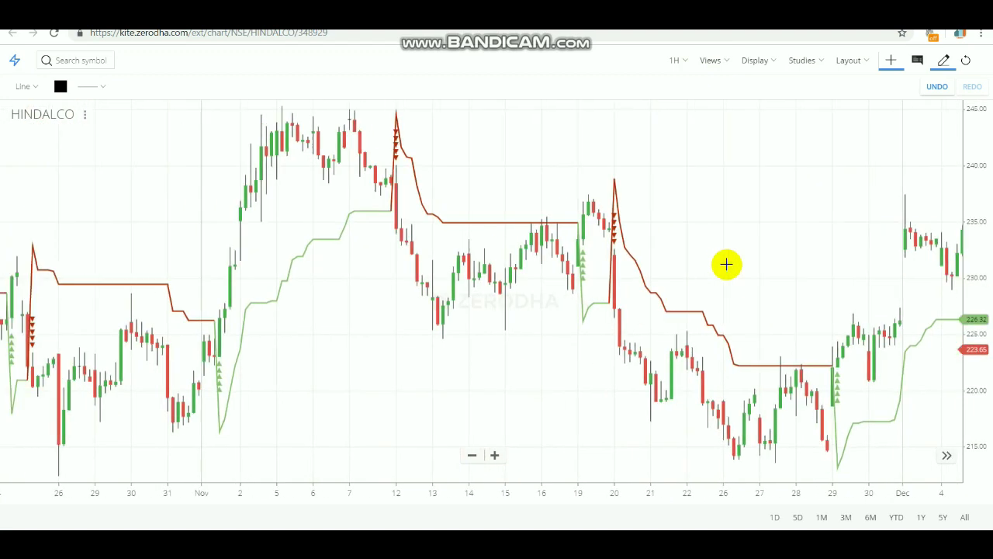
pyautogui.moveTo(395, 295); pyautogui.dragTo(681, 333)
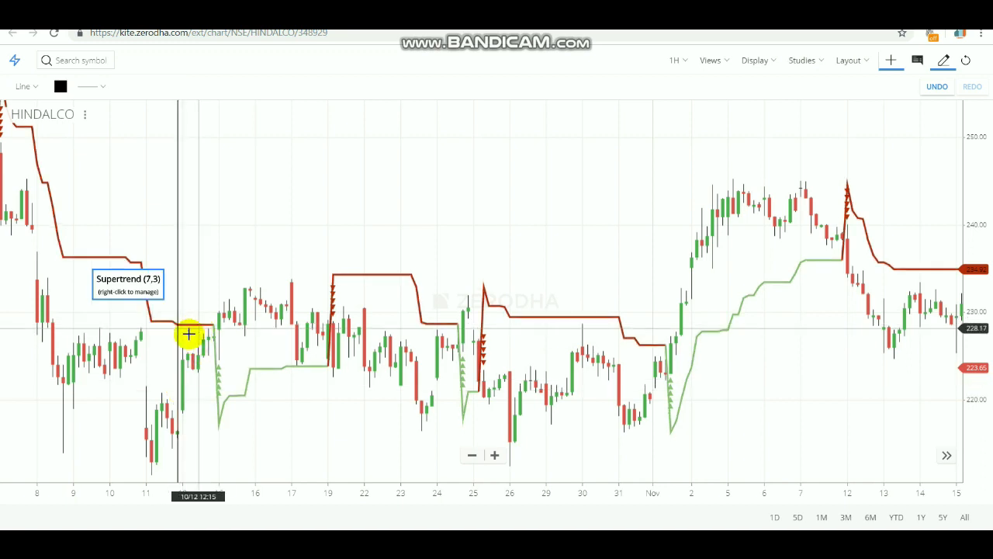
# Delete the old measurement and re-measure the 5.30 (2.4%) move on the October 12 candle.
pyautogui.rightClick(180, 378)
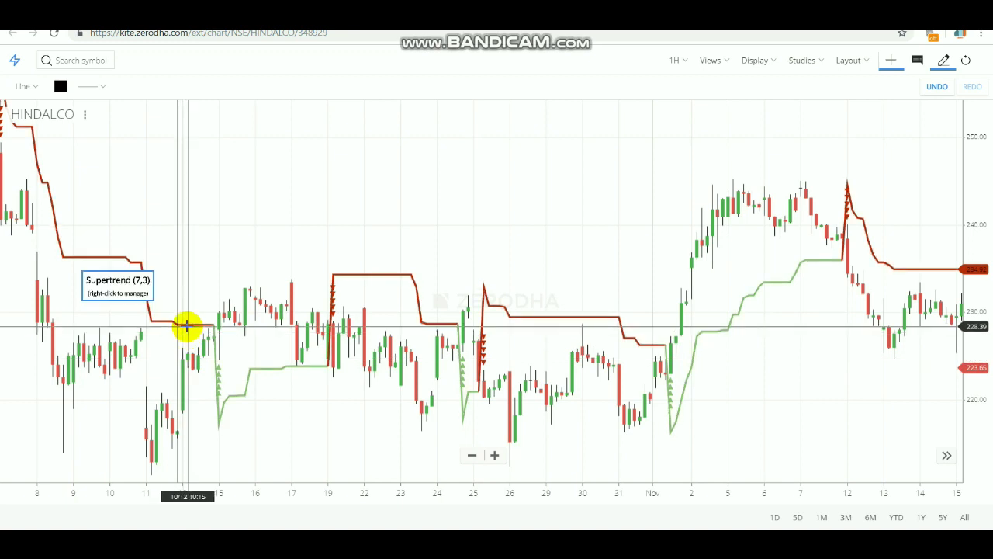
pyautogui.click(182, 375)
pyautogui.click(184, 361)
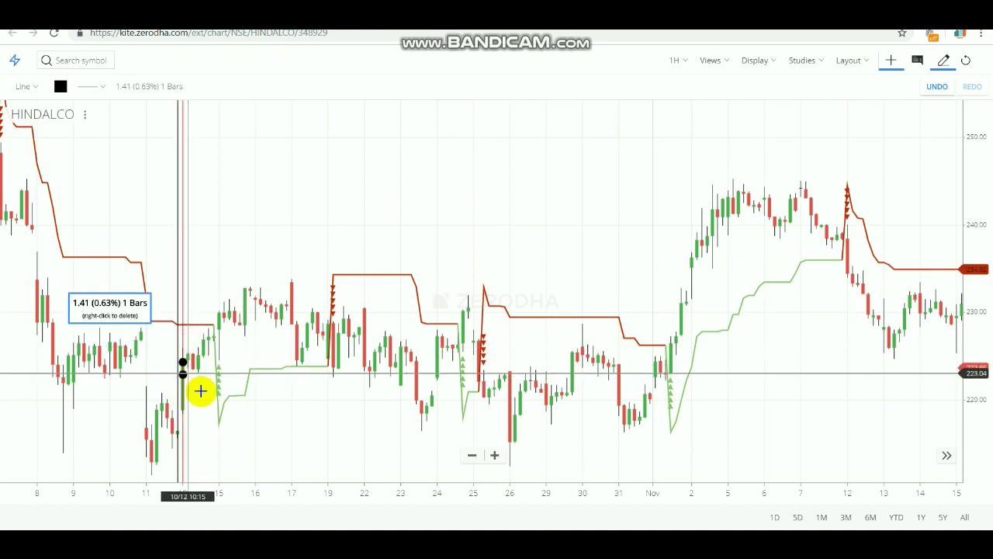
pyautogui.click(178, 403)
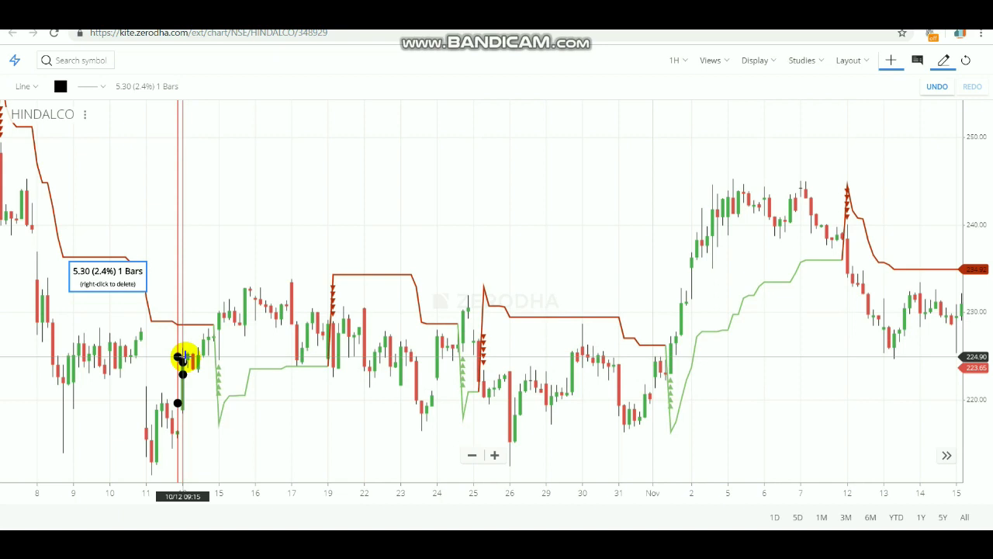
pyautogui.click(181, 358)
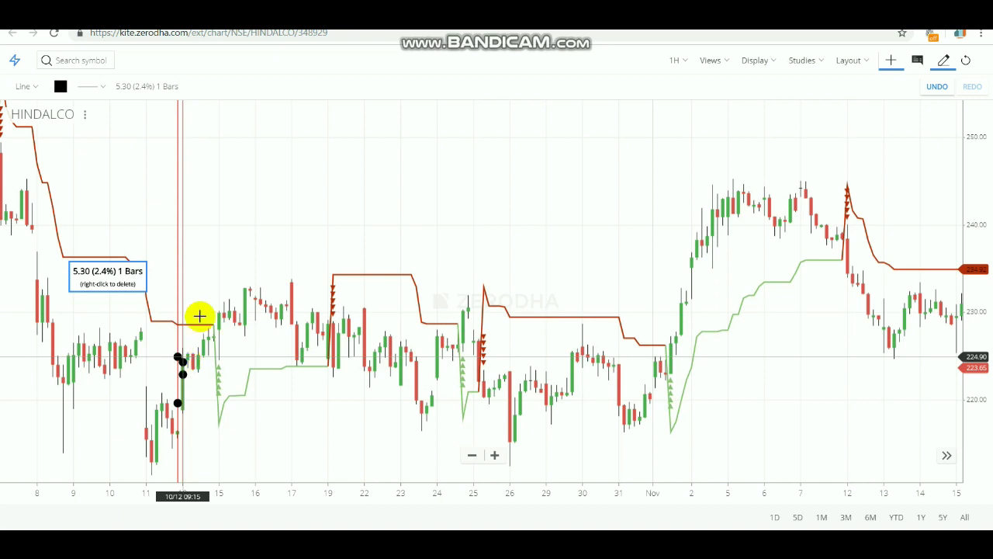
pyautogui.click(679, 61)
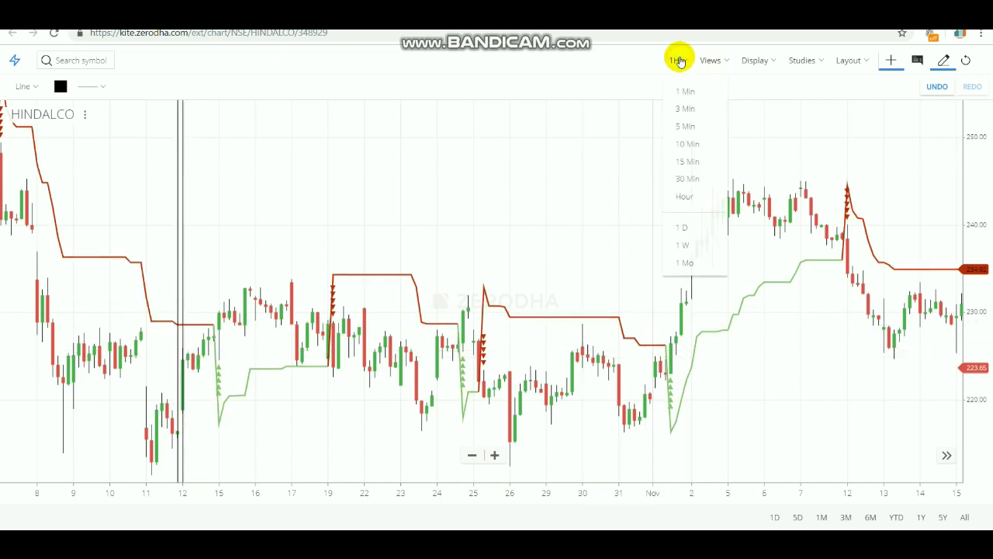
# Switch HINDALCO to 30-minute candles and pan back to show October 5 to 26.
pyautogui.click(709, 180)
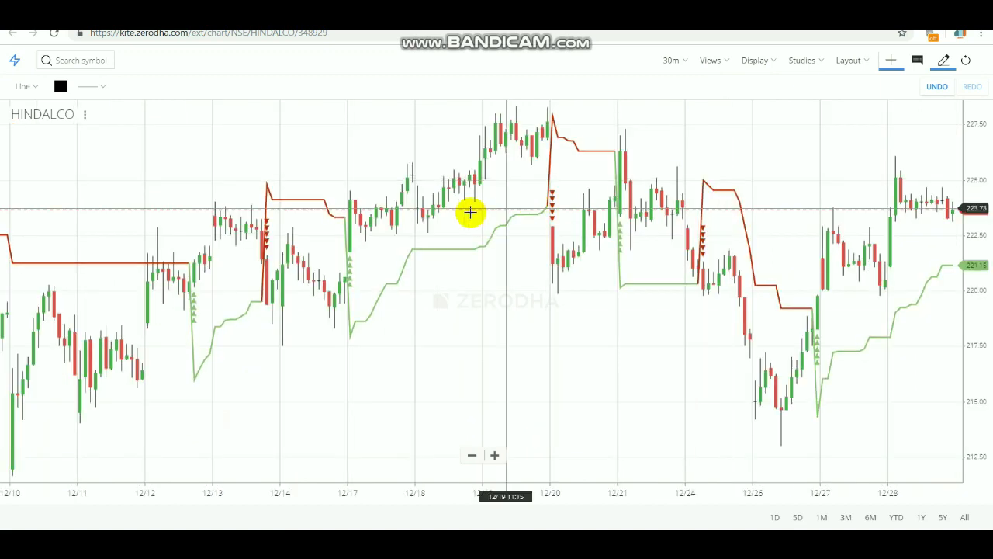
pyautogui.moveTo(471, 215); pyautogui.dragTo(704, 250)
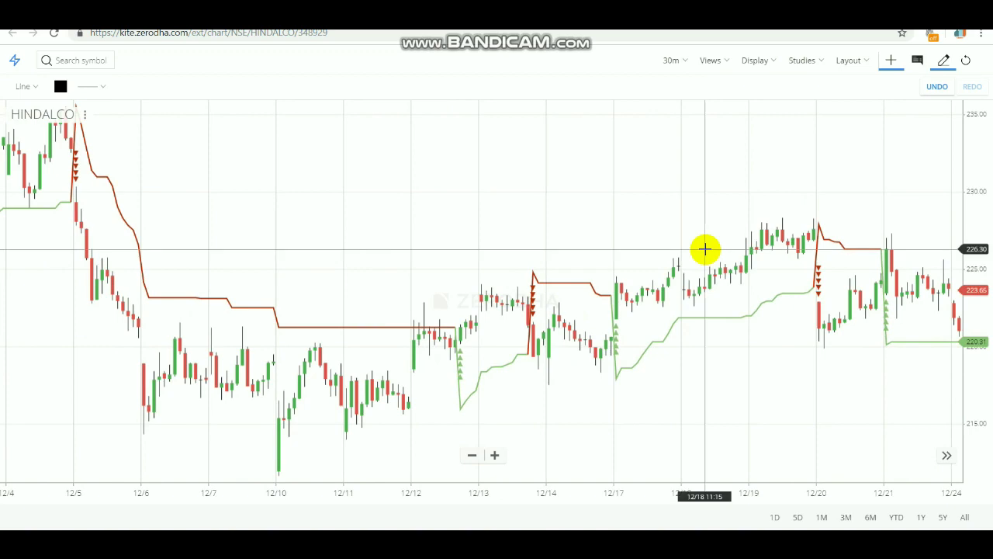
pyautogui.moveTo(385, 259); pyautogui.dragTo(634, 273)
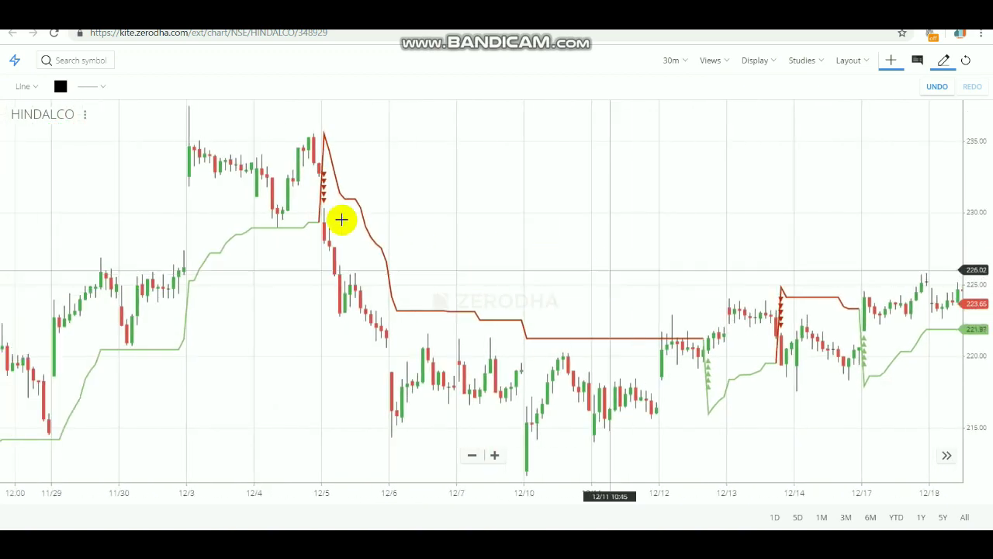
pyautogui.moveTo(414, 210); pyautogui.dragTo(794, 256)
pyautogui.moveTo(282, 295); pyautogui.dragTo(776, 240)
pyautogui.moveTo(333, 279); pyautogui.dragTo(829, 318)
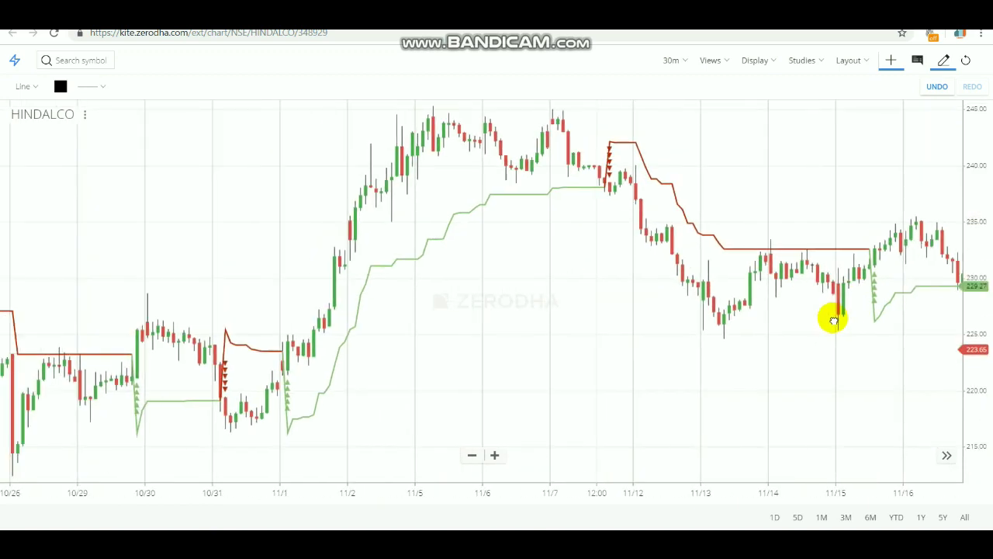
pyautogui.moveTo(607, 298); pyautogui.dragTo(650, 298)
pyautogui.moveTo(404, 302); pyautogui.dragTo(835, 323)
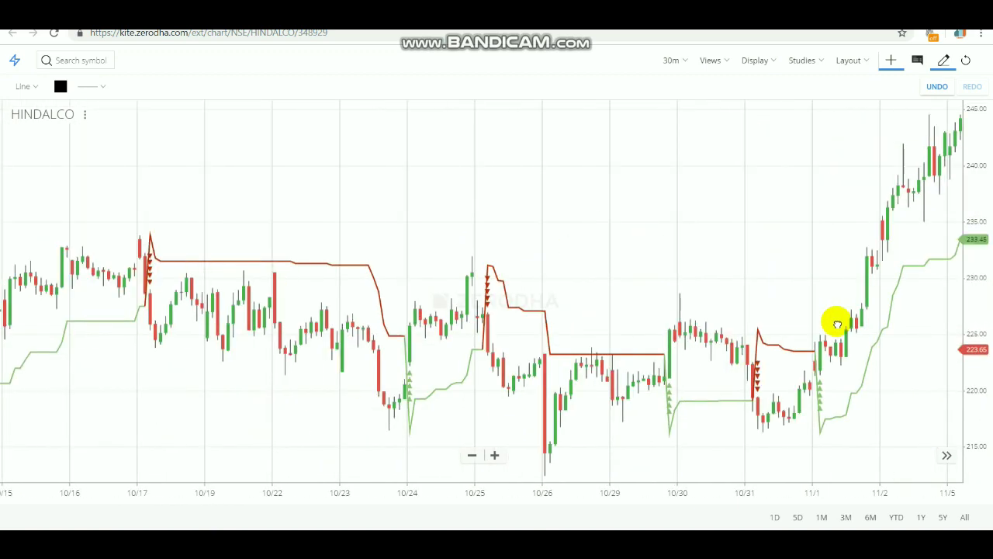
pyautogui.moveTo(321, 313); pyautogui.dragTo(729, 238)
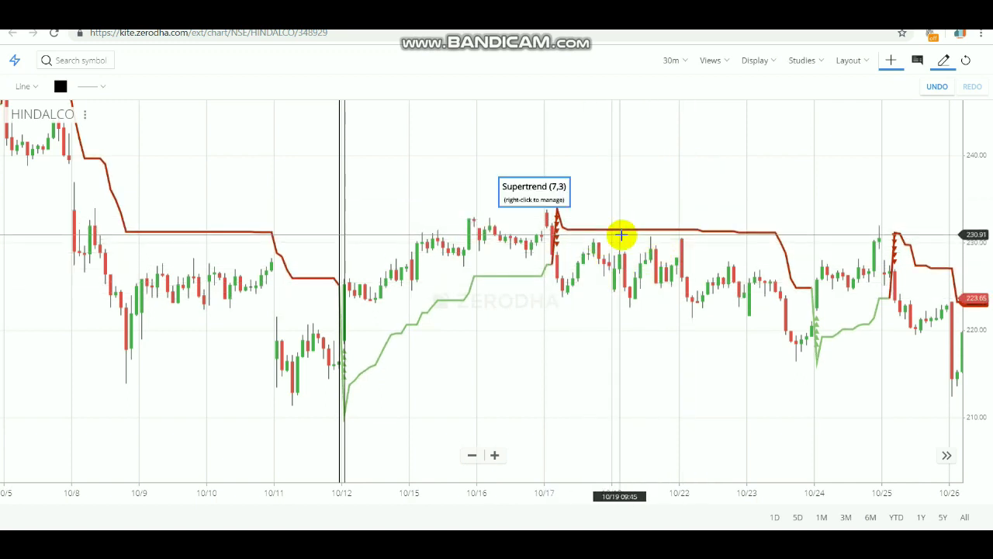
# Draw a vertical marker line at the HINDALCO Supertrend flip and bring later October into view.
pyautogui.click(558, 265)
pyautogui.click(554, 240)
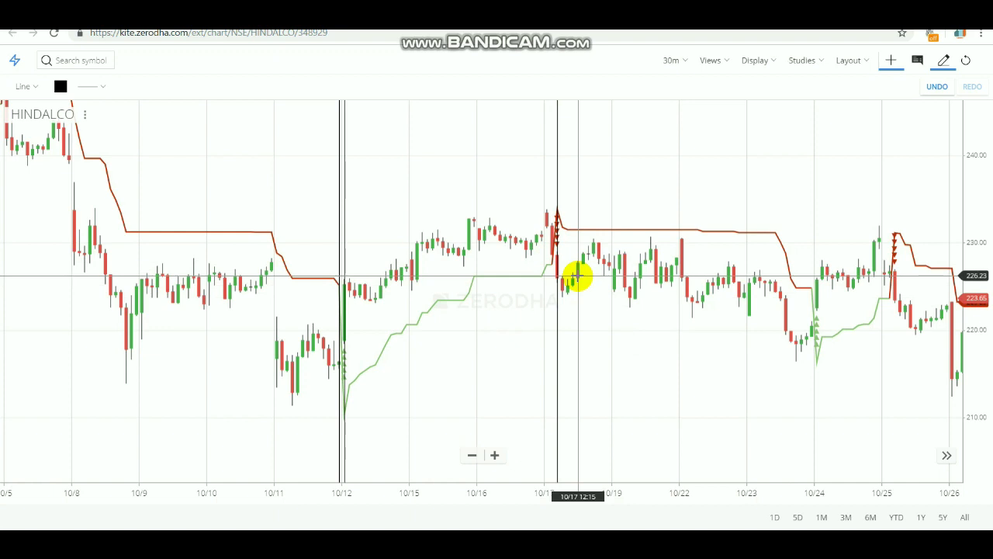
pyautogui.moveTo(578, 276); pyautogui.dragTo(482, 277)
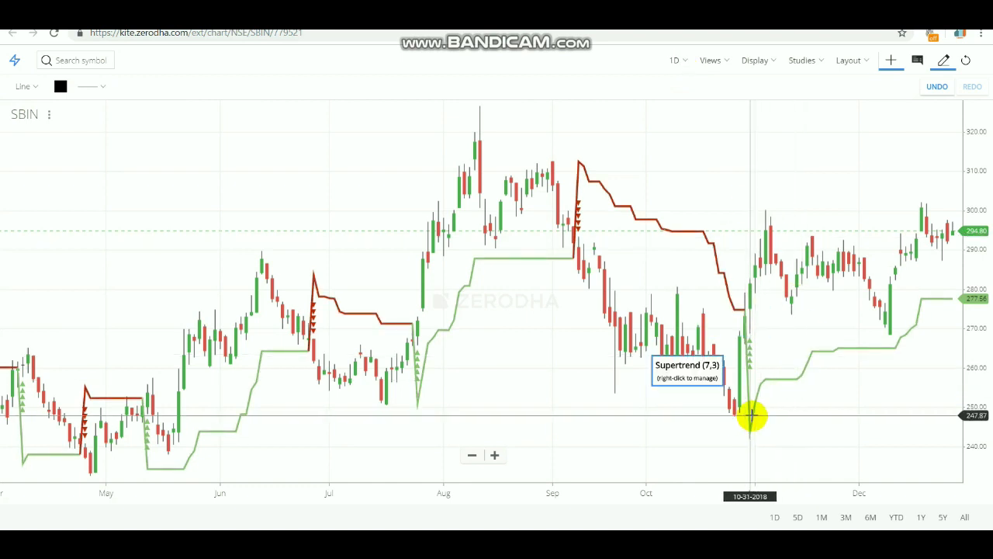
# Mark SBIN's late-October Supertrend flip on the daily chart, then switch to hourly candles.
pyautogui.click(746, 301)
pyautogui.click(749, 293)
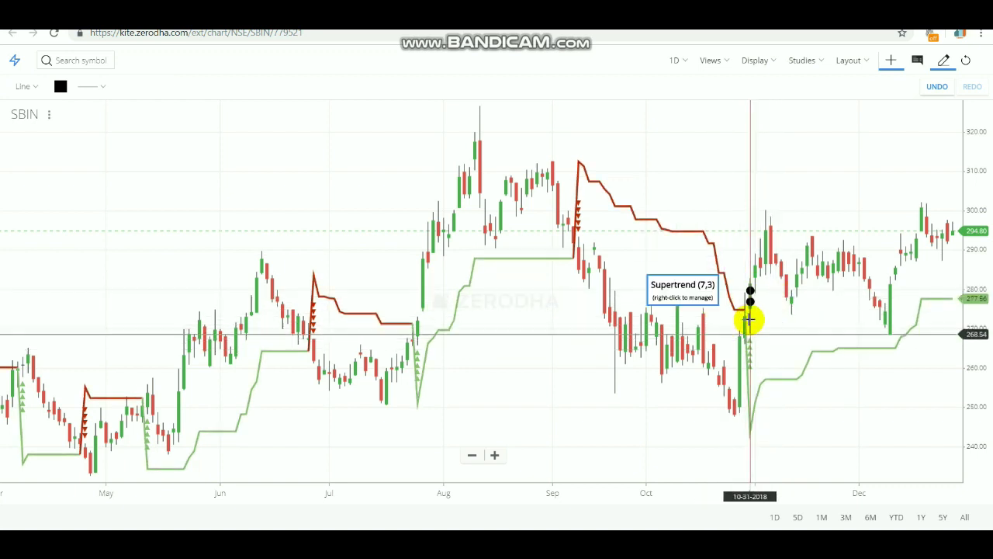
pyautogui.click(688, 67)
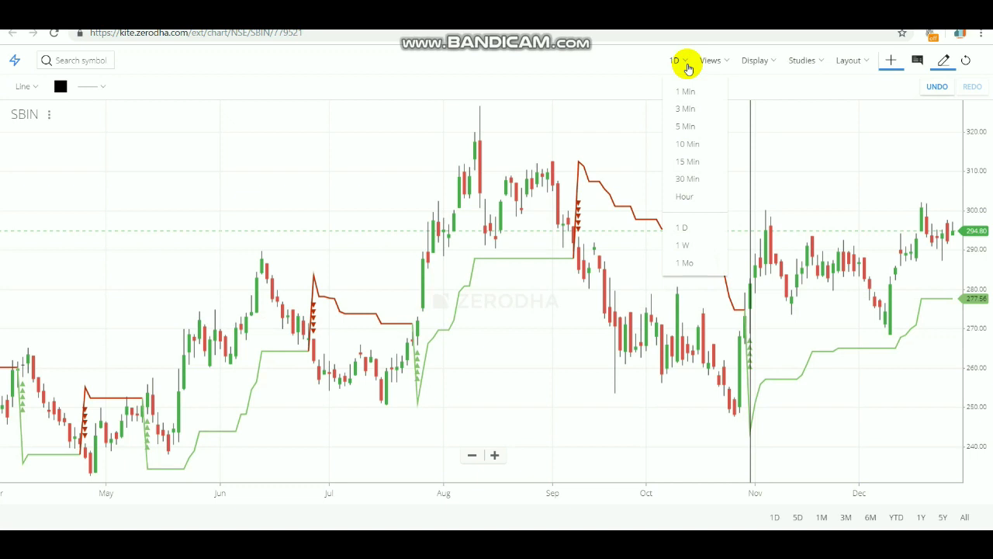
pyautogui.click(686, 196)
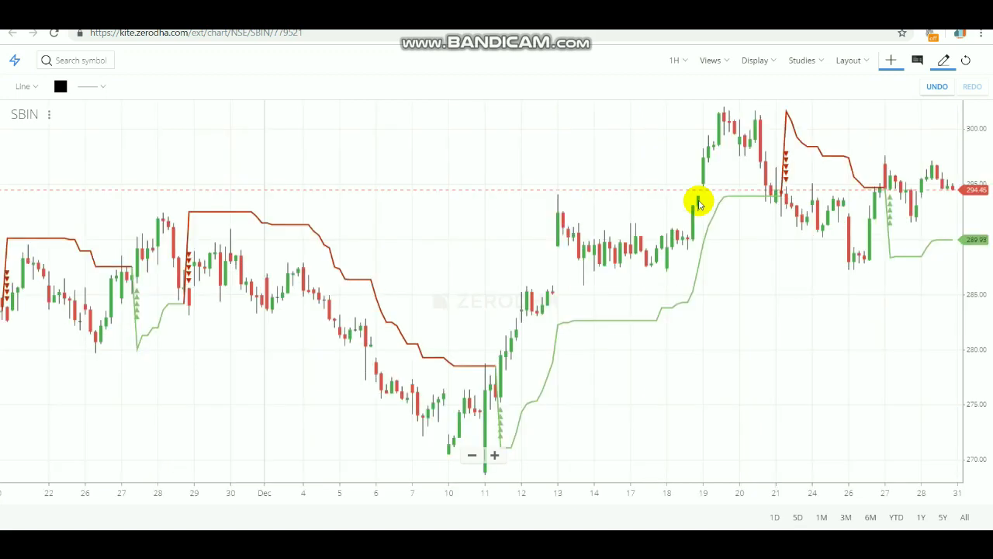
# Pan the hourly chart to mid-October through November and mark the flip at 10/31.
pyautogui.moveTo(370, 200); pyautogui.dragTo(695, 195)
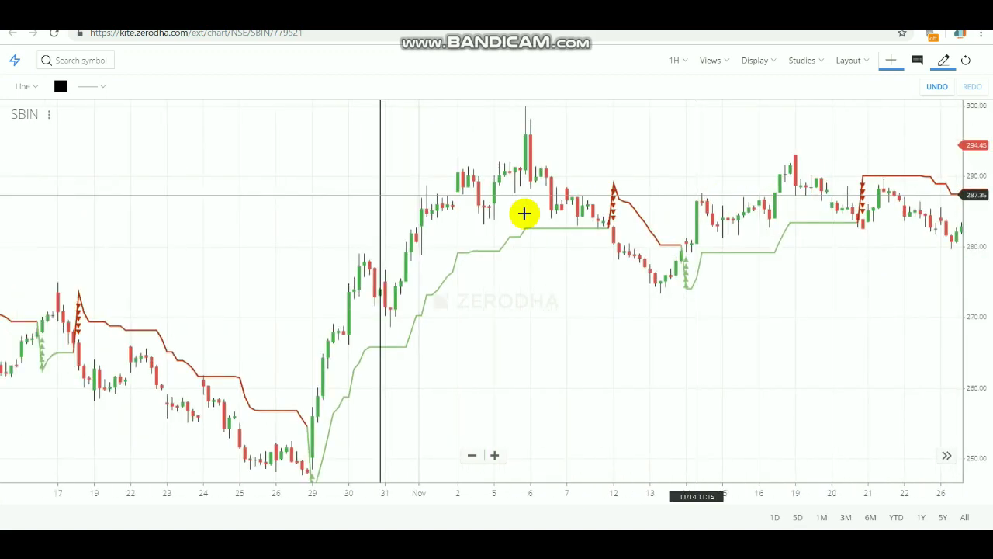
pyautogui.moveTo(492, 212); pyautogui.dragTo(351, 293)
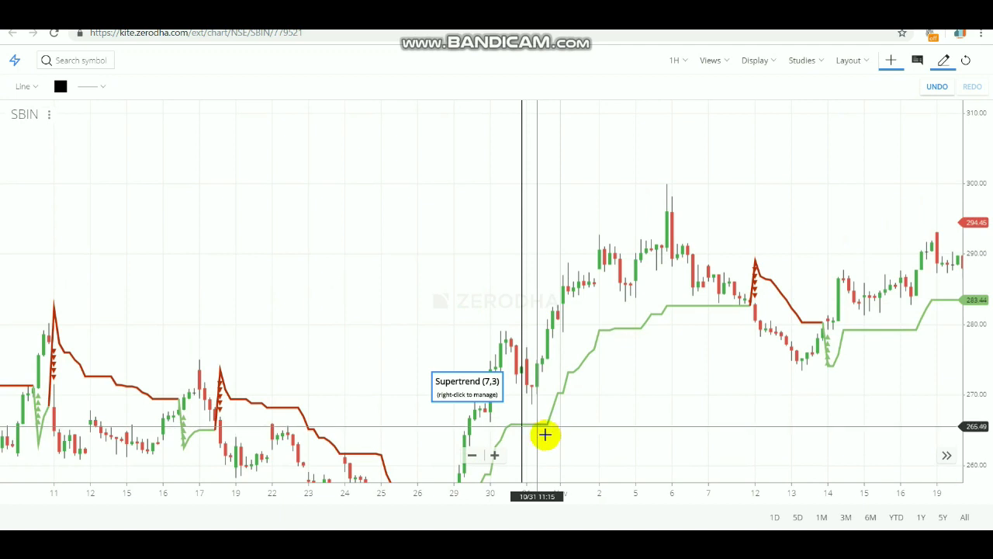
pyautogui.click(527, 376)
pyautogui.click(525, 359)
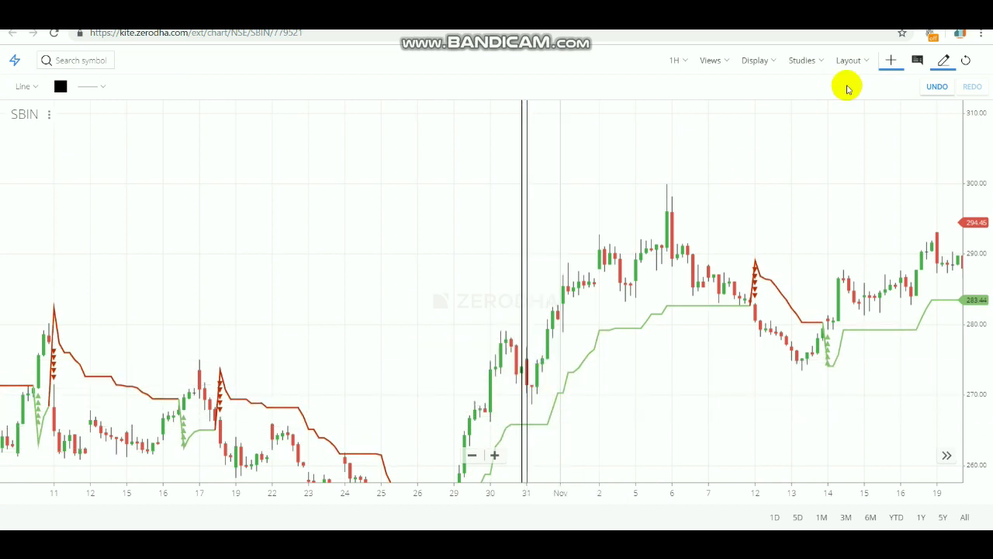
# Show SBIN on 30-minute candles from October 24 to November 14 and reposition the 10/31 marker.
pyautogui.click(676, 62)
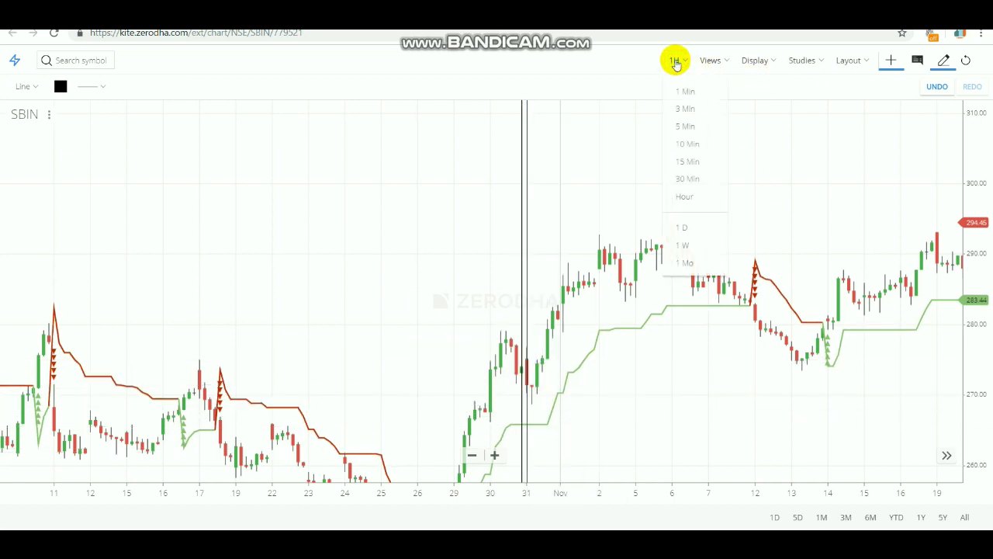
pyautogui.click(686, 183)
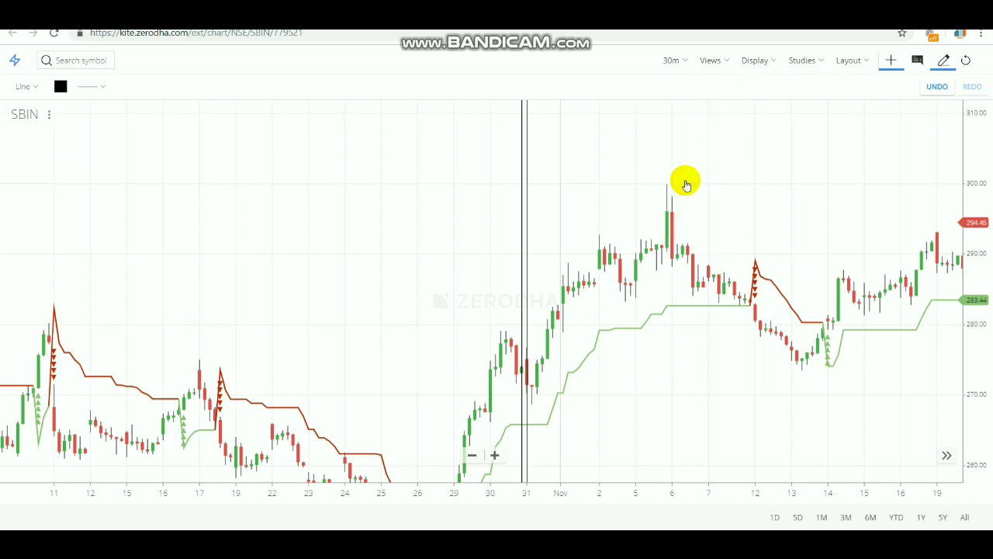
pyautogui.moveTo(330, 226); pyautogui.dragTo(647, 303)
pyautogui.moveTo(303, 325); pyautogui.dragTo(589, 285)
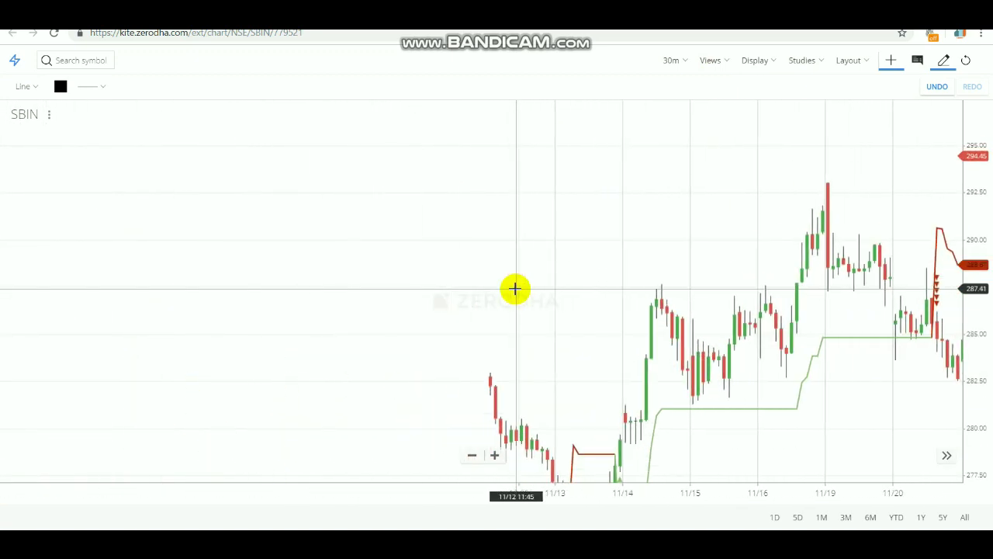
pyautogui.moveTo(514, 288); pyautogui.dragTo(810, 281)
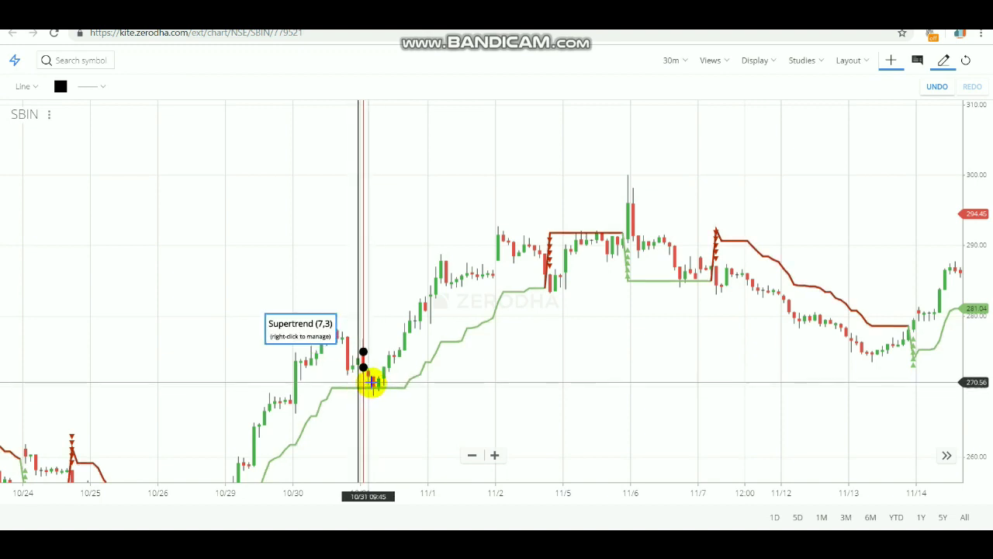
pyautogui.moveTo(368, 381); pyautogui.dragTo(366, 366)
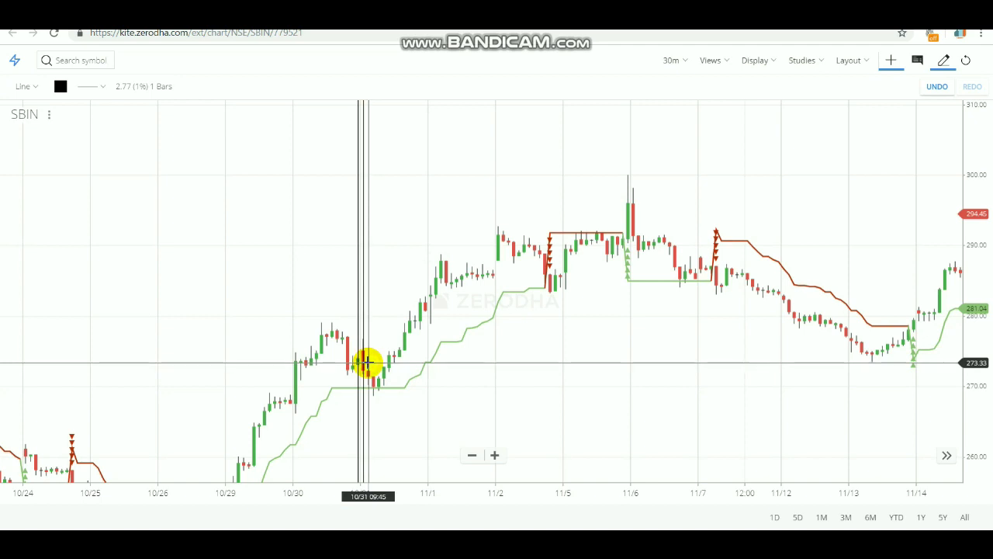